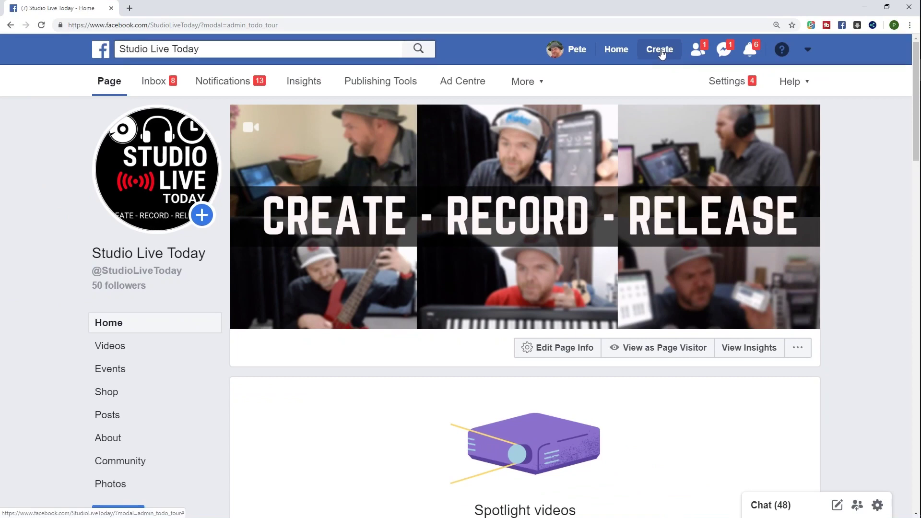
- Start creating a new group and name it "Create Record Release", leaving the people to add blank
left_click(662, 53)
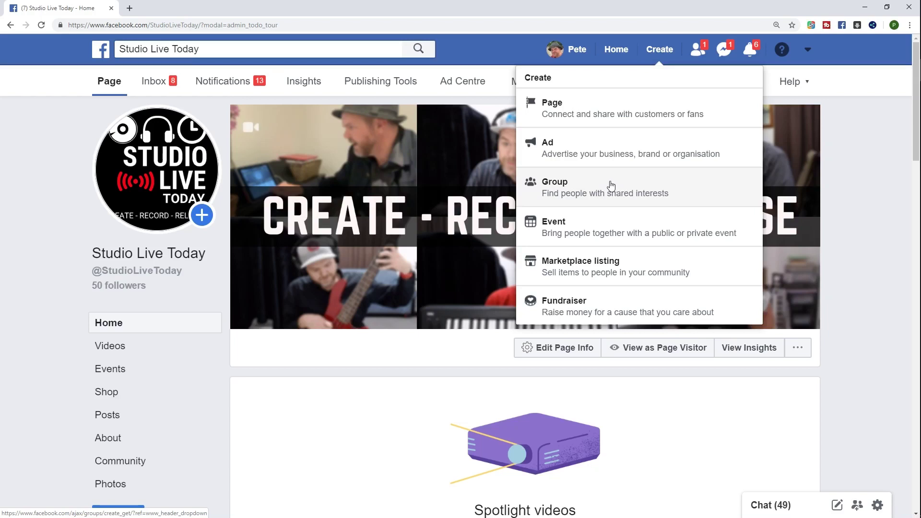
left_click(585, 188)
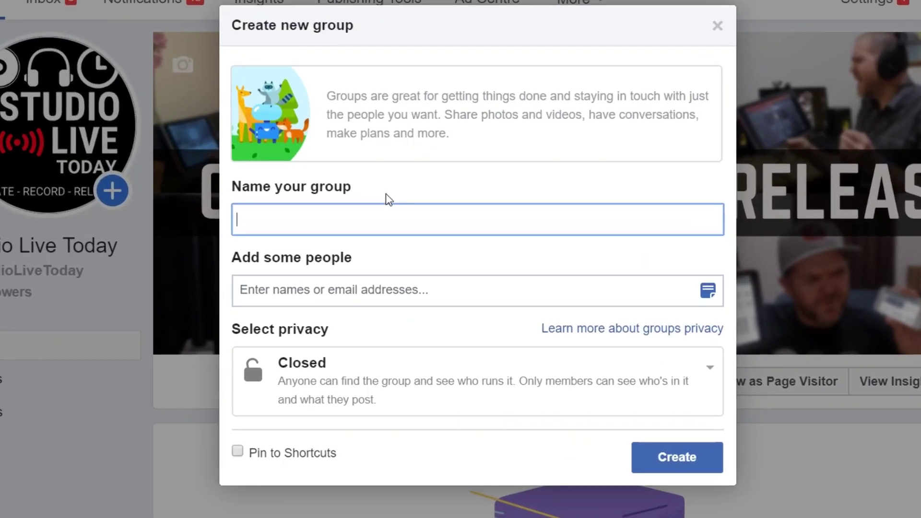
type("Create Record Release")
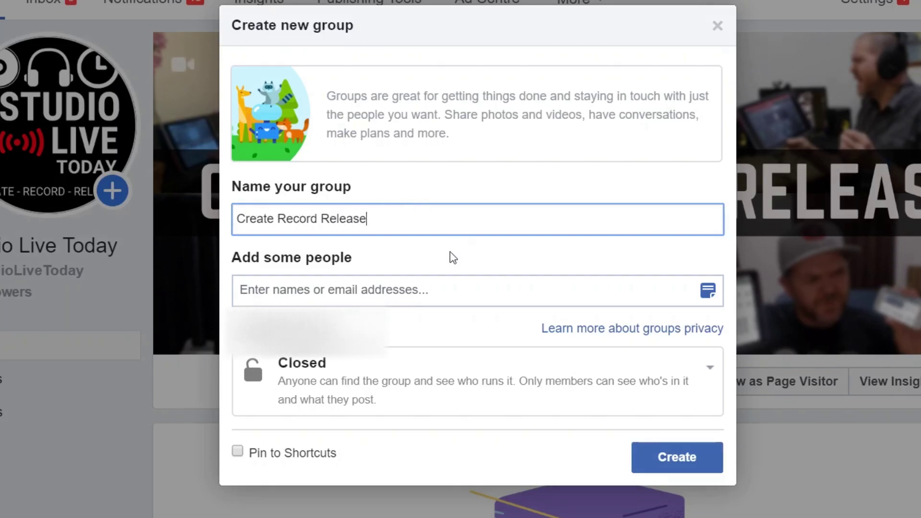
left_click(368, 289)
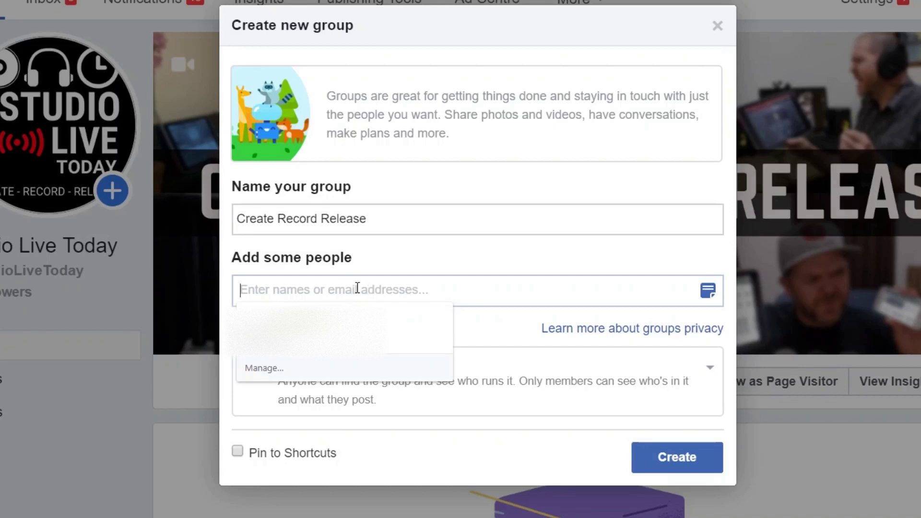
left_click(420, 269)
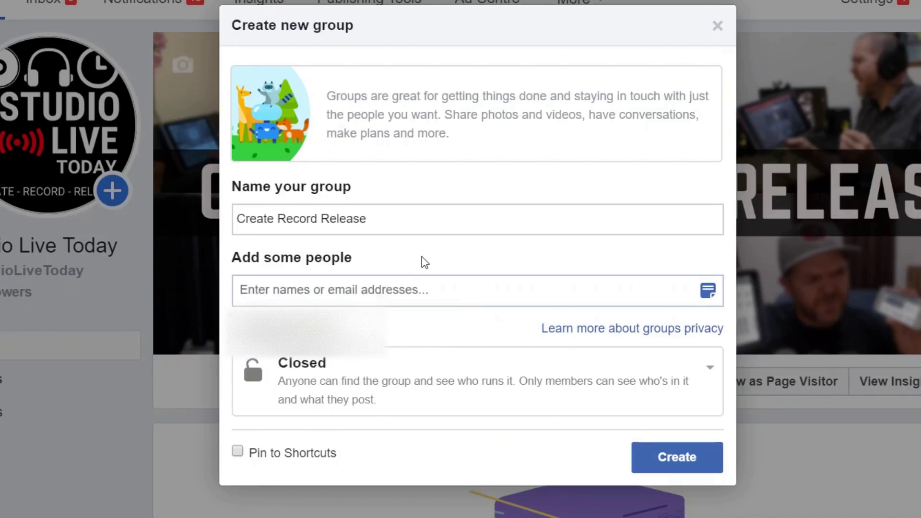
left_click(417, 289)
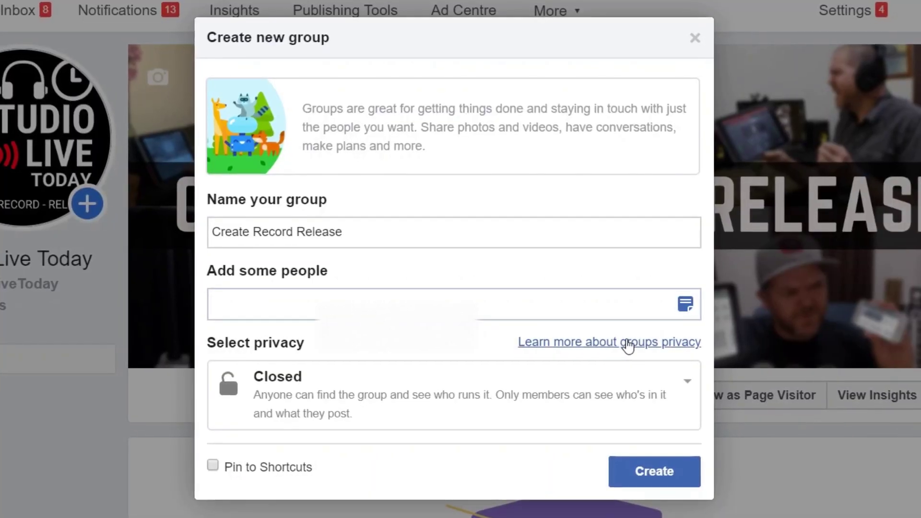
- Create the group with Closed privacy and pinned to shortcuts
left_click(690, 382)
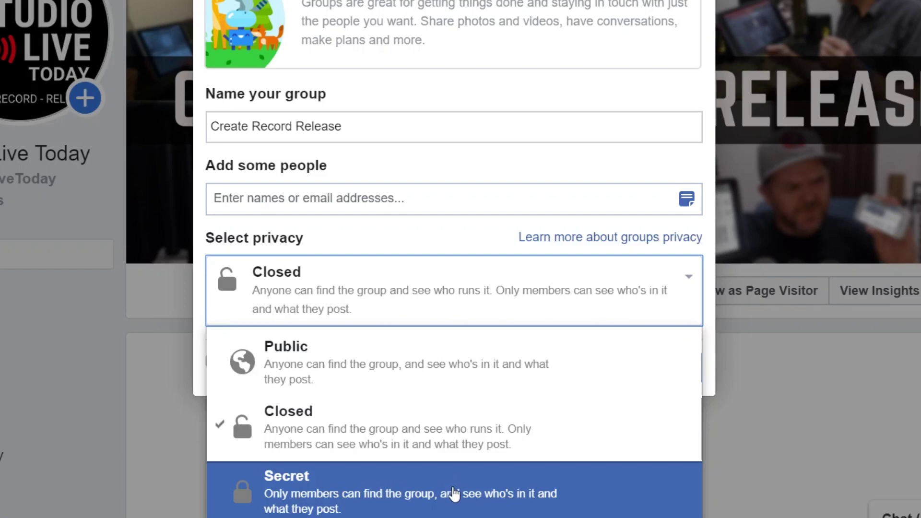
left_click(465, 434)
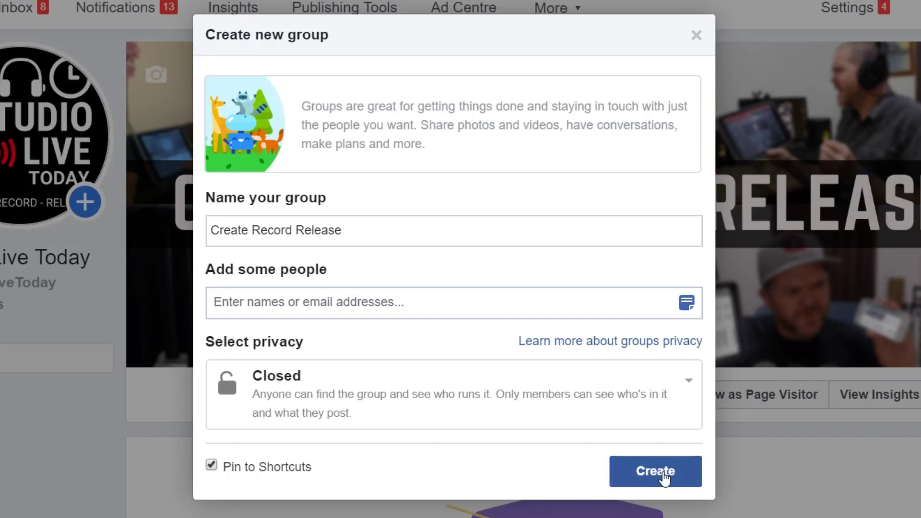
left_click(623, 472)
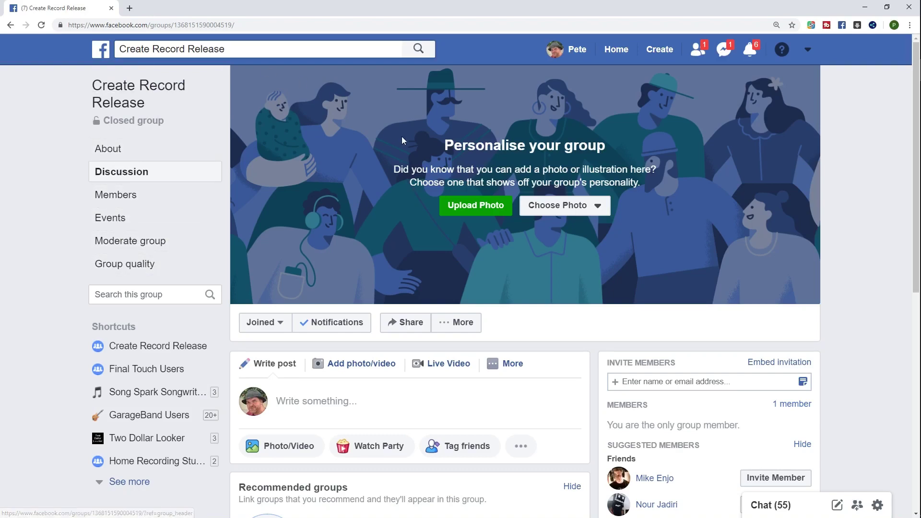
- Open canva.com in a new browser tab and download the group cover design as a JPG
scroll(612, 291, "down", 2)
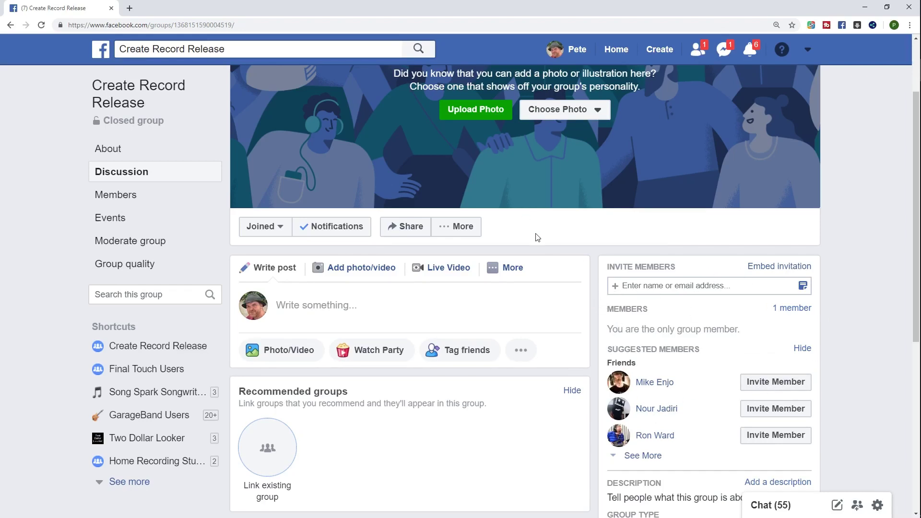
scroll(596, 215, "up", 2)
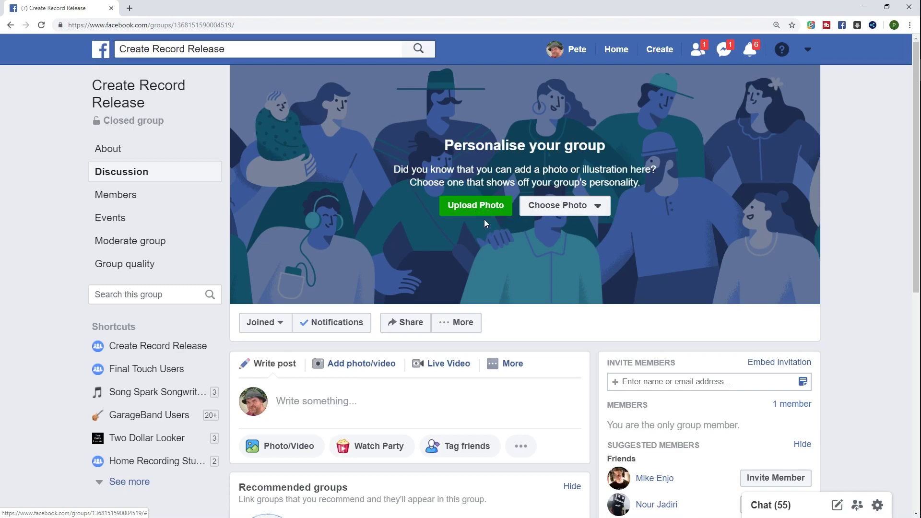
left_click(129, 8)
type("canva.com")
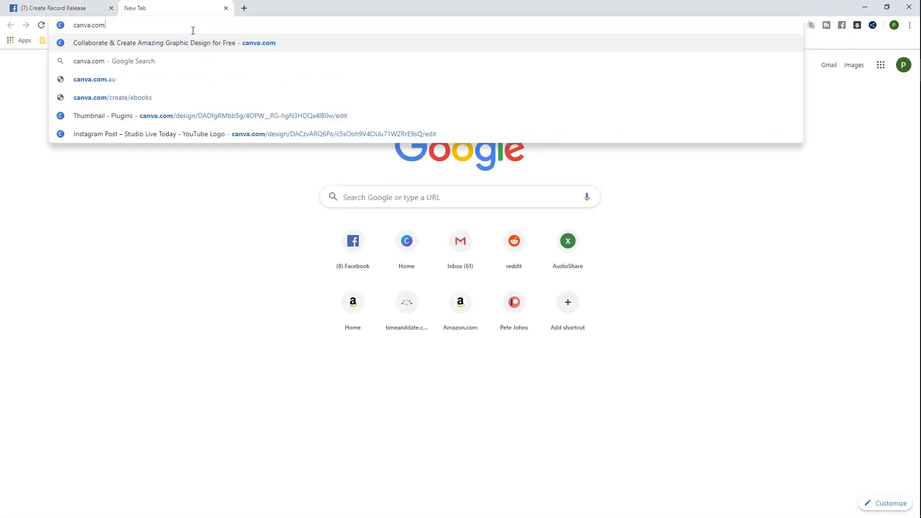
key("Return")
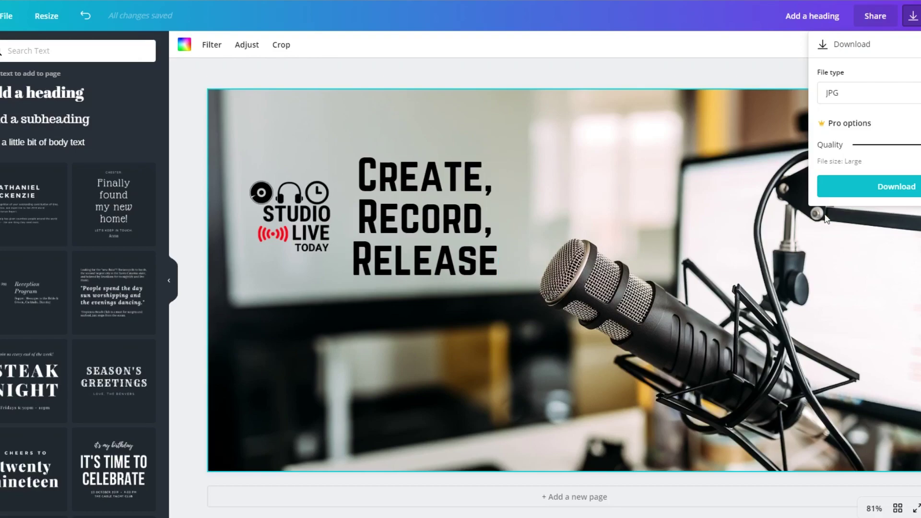
left_click(872, 200)
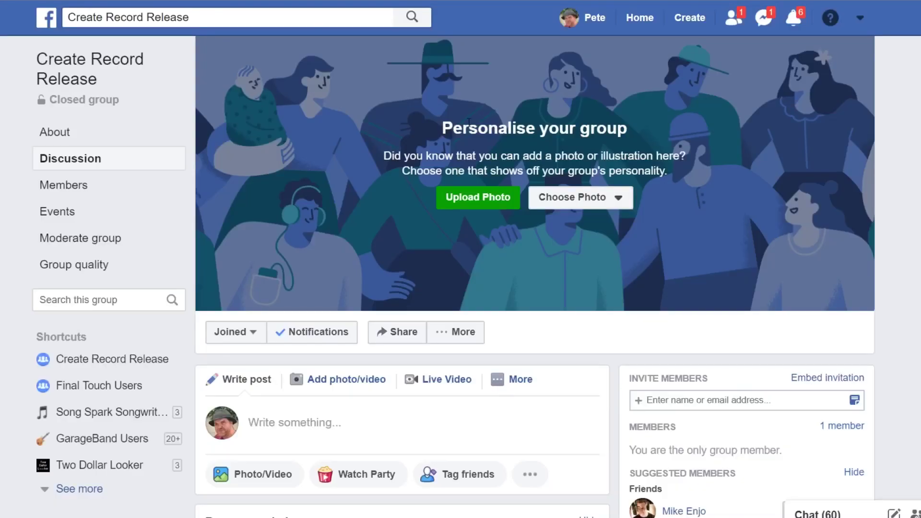
- Return to the Facebook group, upload "Add a heading (2).jpg" as its cover photo and save it
left_click(476, 202)
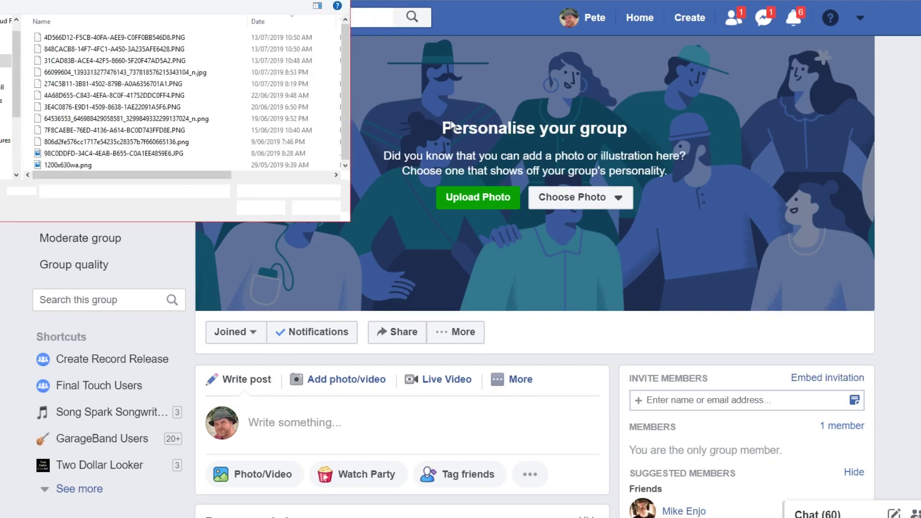
scroll(110, 79, "up", 10)
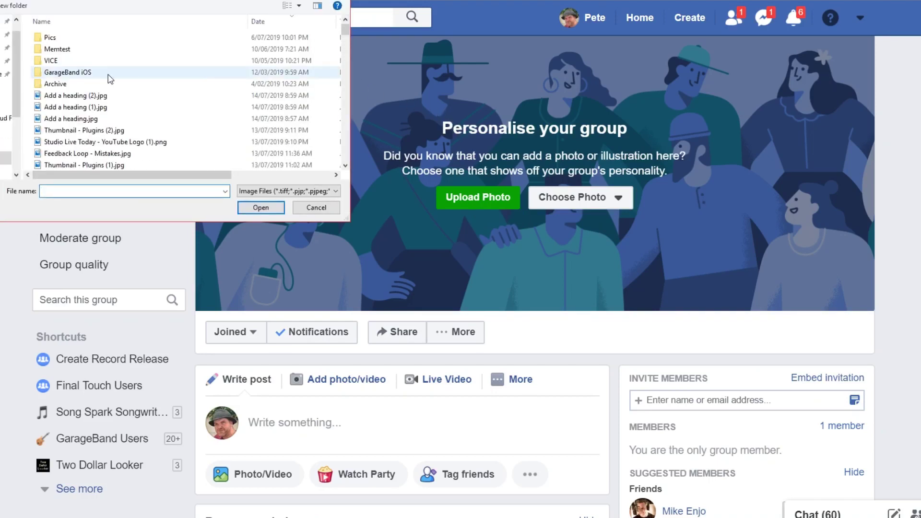
left_click(99, 98)
left_click(259, 207)
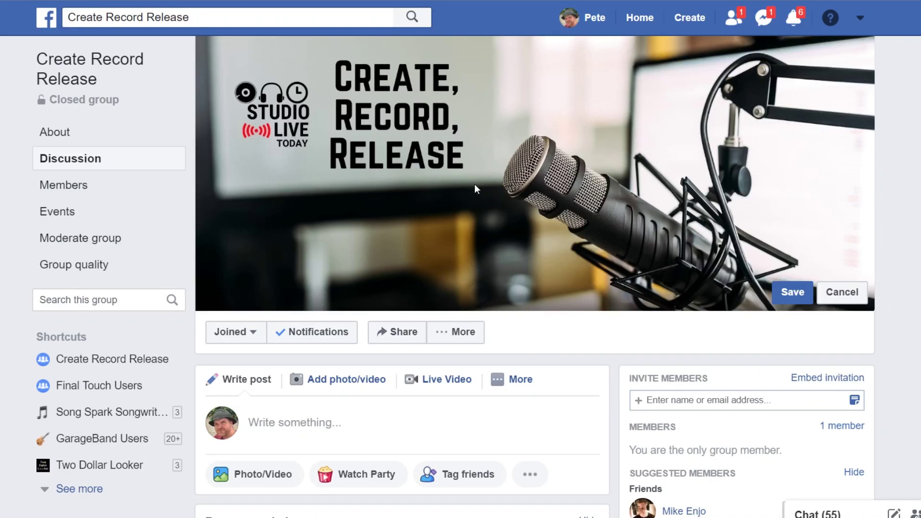
left_click(792, 294)
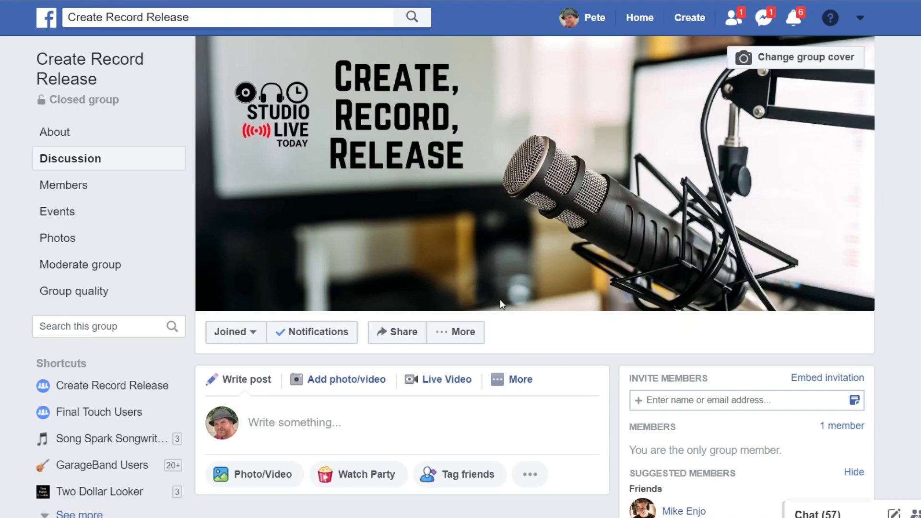
- Open the group settings for editing and set the icon beside the group name to the musical notes
left_click(453, 331)
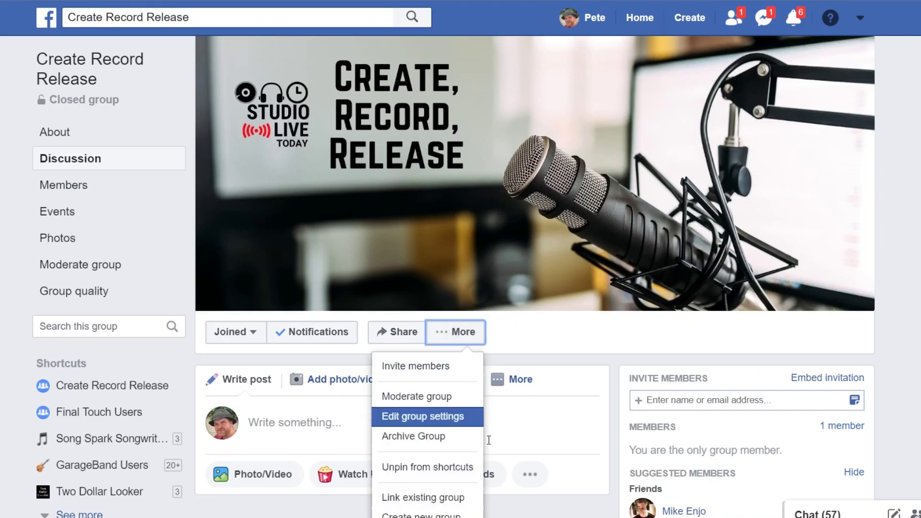
left_click(419, 416)
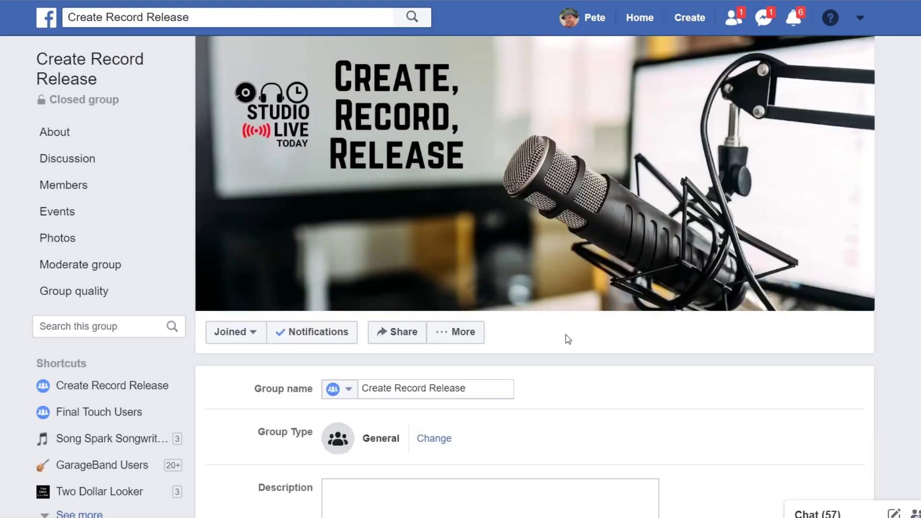
scroll(584, 177, "down", 1)
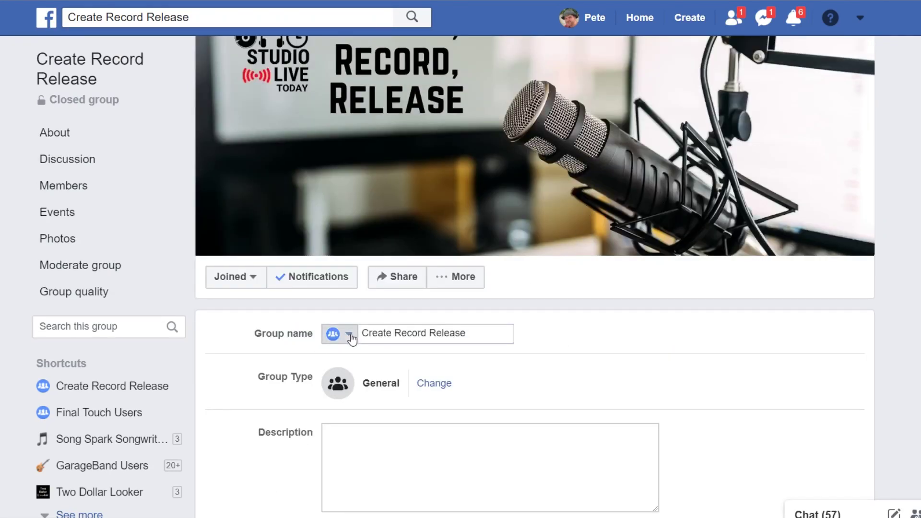
left_click(332, 336)
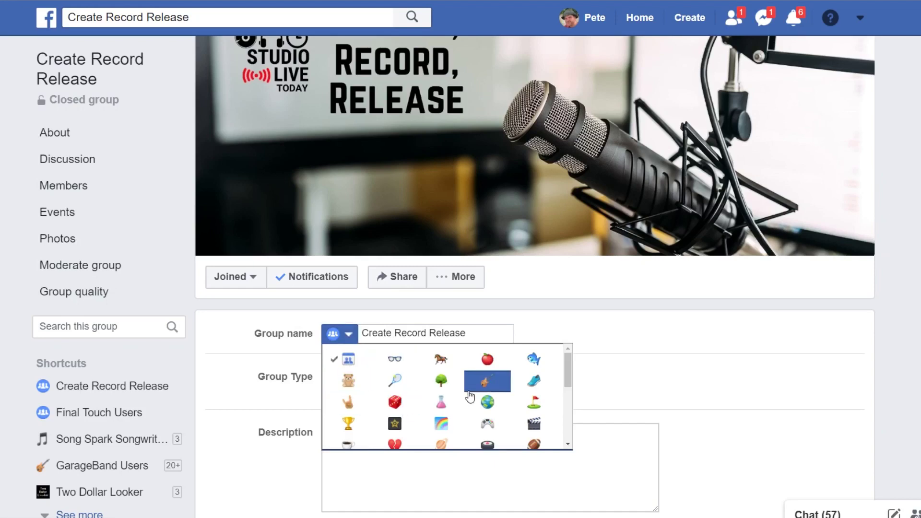
left_click_drag(569, 384, 566, 429)
left_click(438, 434)
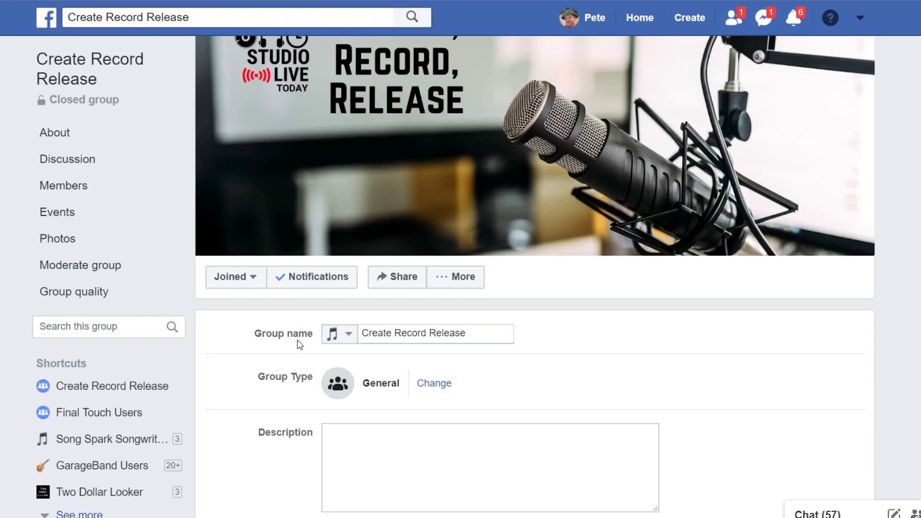
- Review the available group types and confirm General
scroll(541, 369, "down", 1)
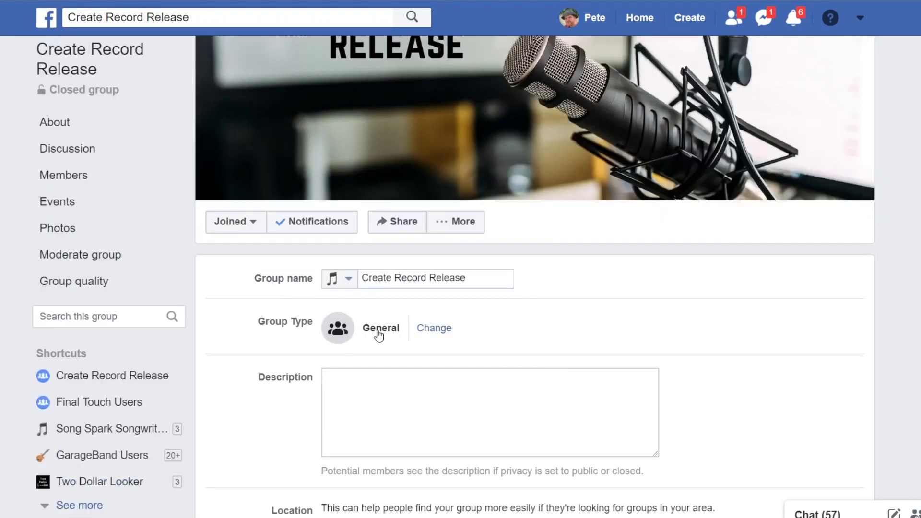
left_click(429, 329)
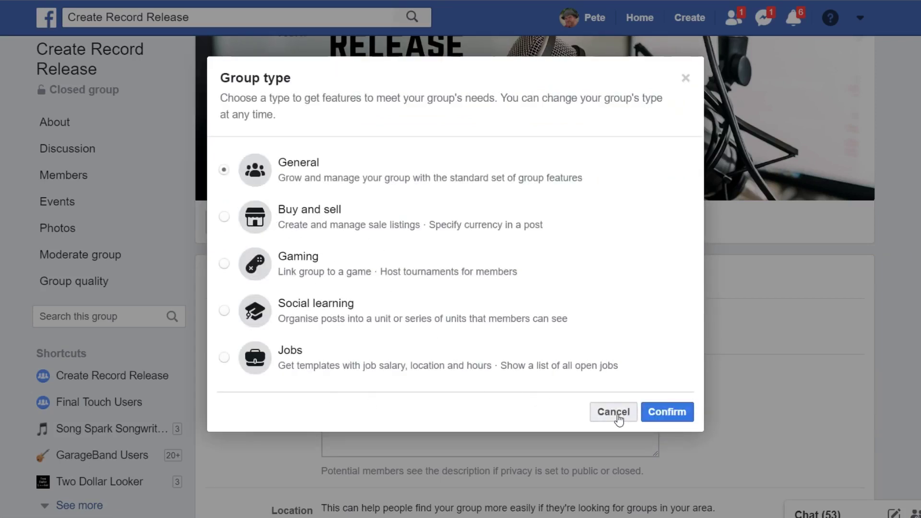
left_click(681, 409)
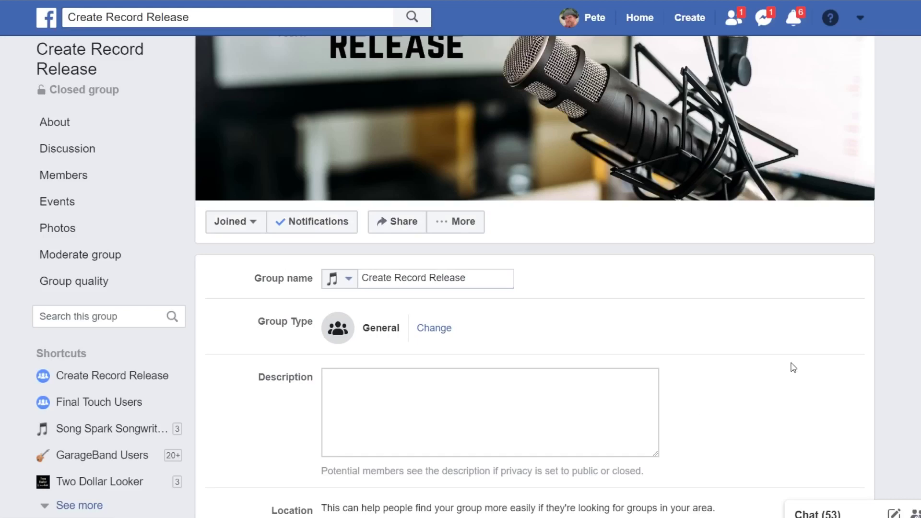
- Set the group description to "Create, record, release is a place to share your music in a safe environment and get feedback from other like-minded music creators."
left_click(477, 330)
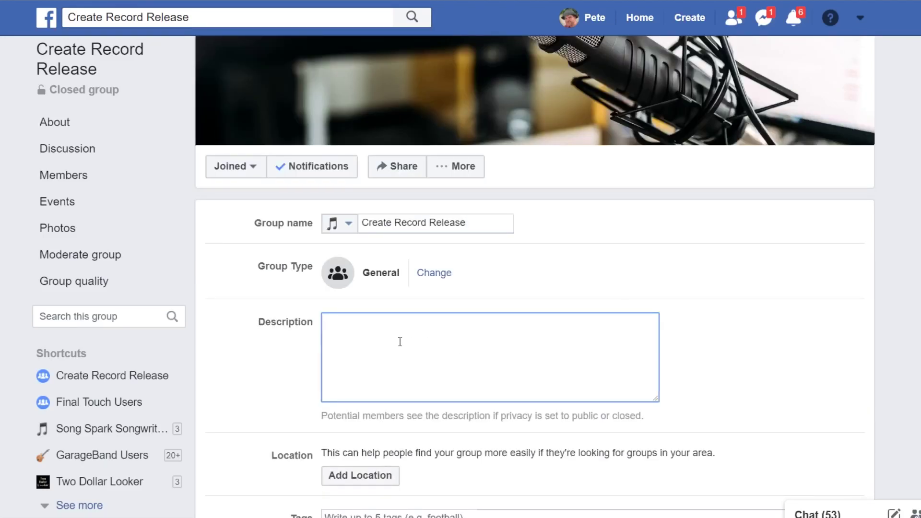
type("Create, record, release is a place to share your music in a safe environment and get feedback from other like-minded music creators.")
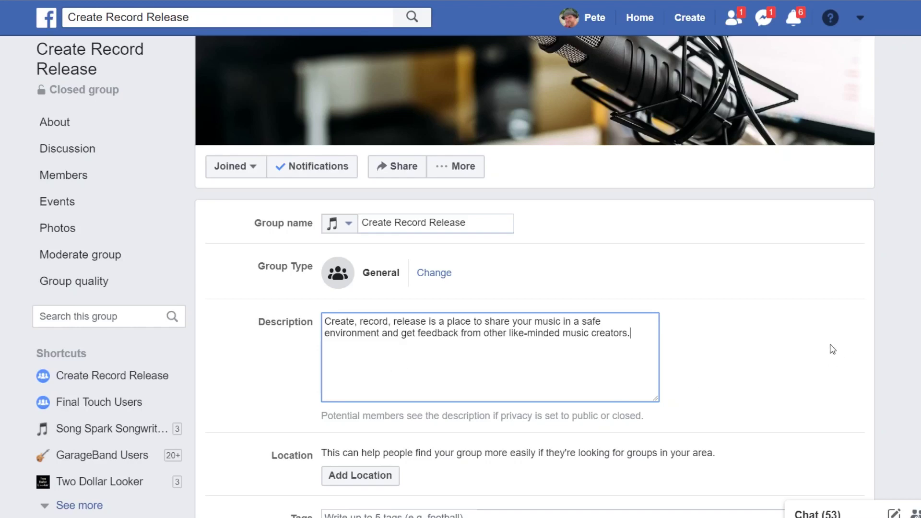
left_click(813, 346)
- Try to add "home recording" as a group tag, checking the suggested matches, and clear the entry
scroll(699, 288, "down", 1)
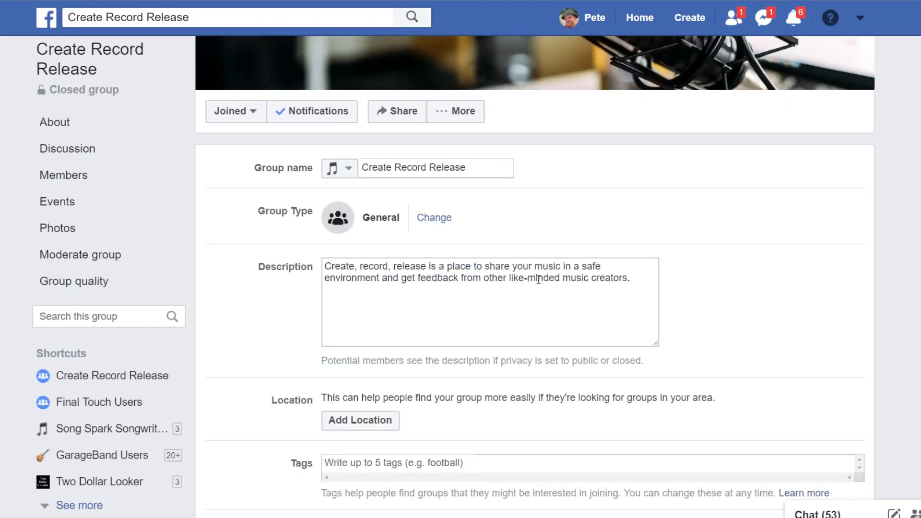
scroll(673, 272, "down", 1)
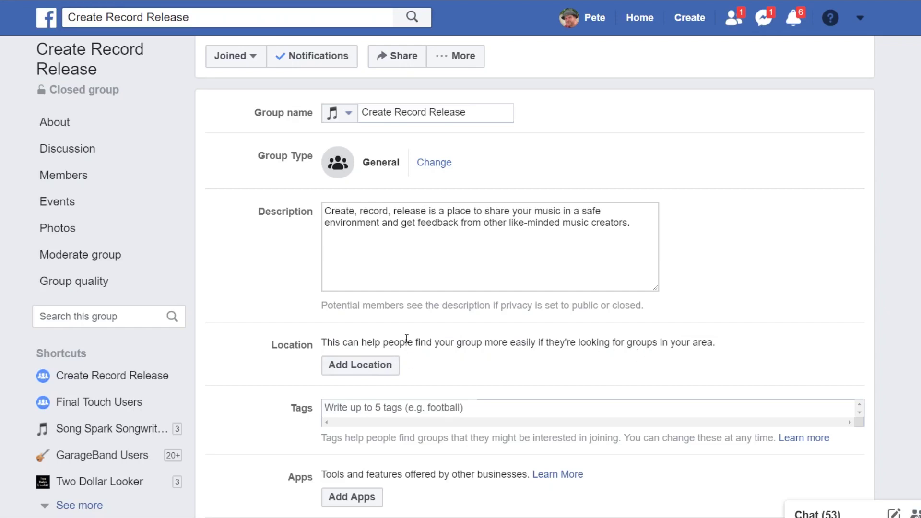
left_click(408, 407)
type("ho")
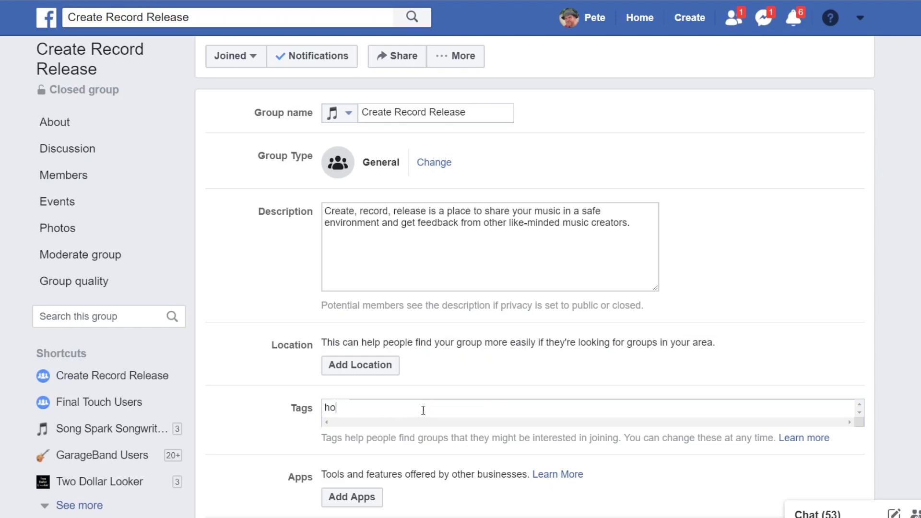
type("me recording")
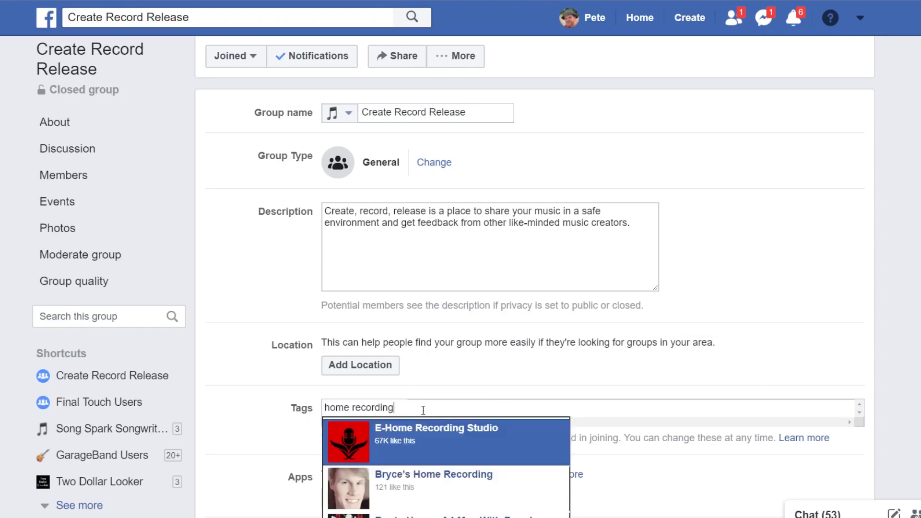
scroll(443, 359, "down", 3)
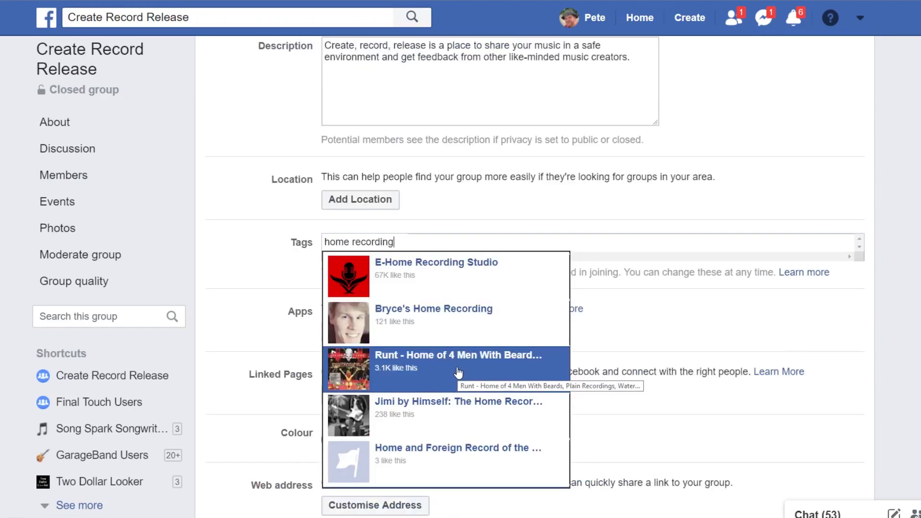
scroll(454, 369, "up", 3)
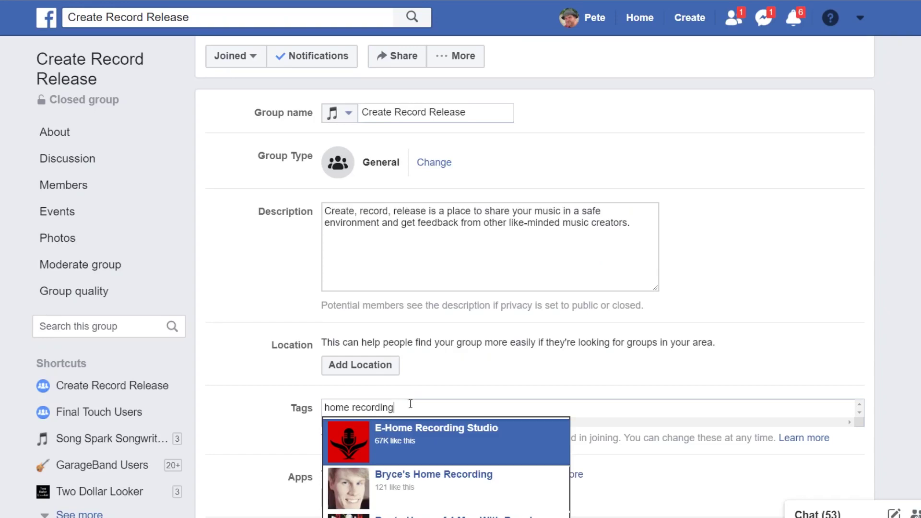
key("Return")
key("BackSpace")
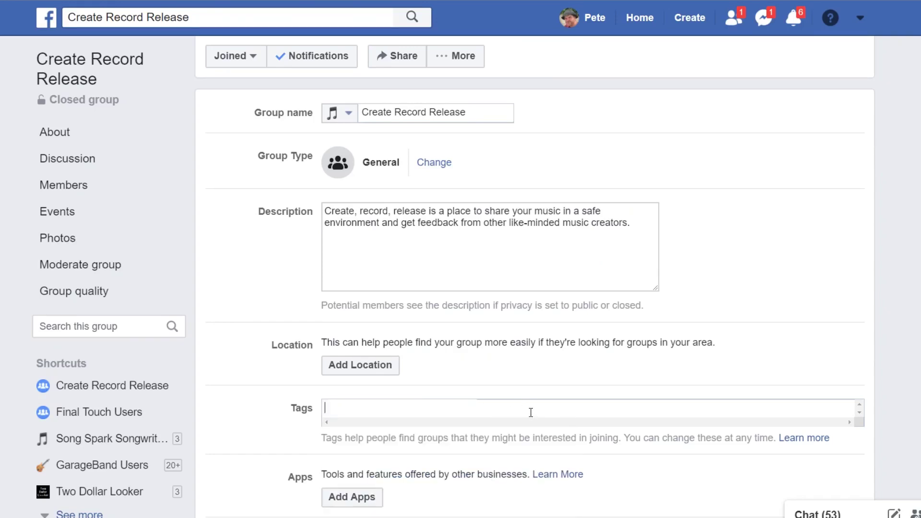
- Add Garageband as a group tag
type("garageband")
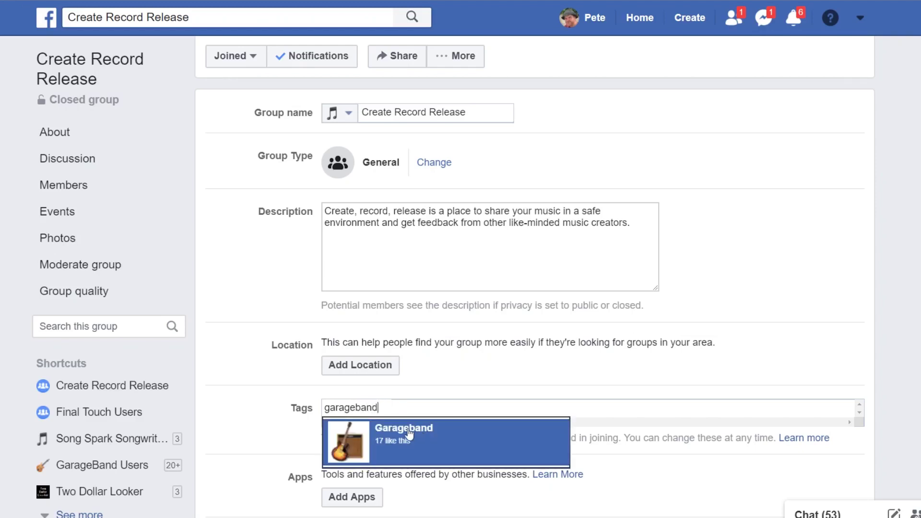
left_click(407, 429)
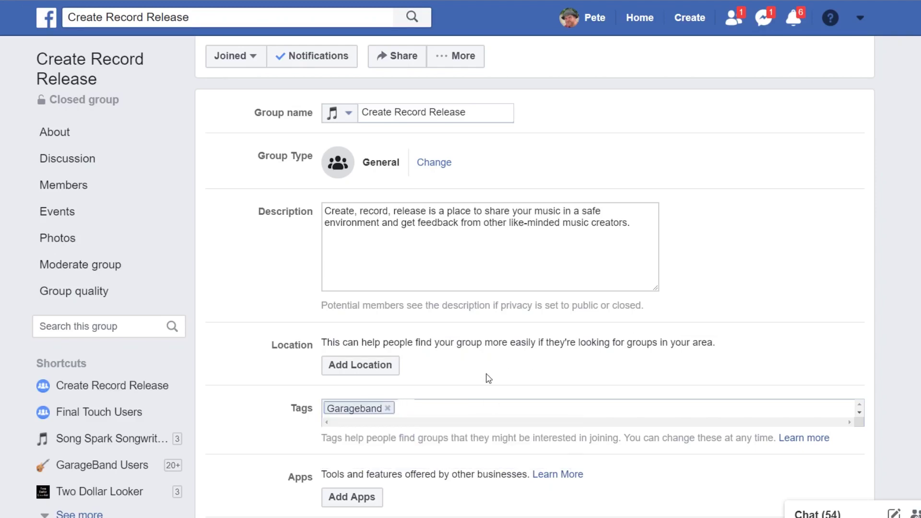
- Set the group colour to red
scroll(513, 358, "down", 2)
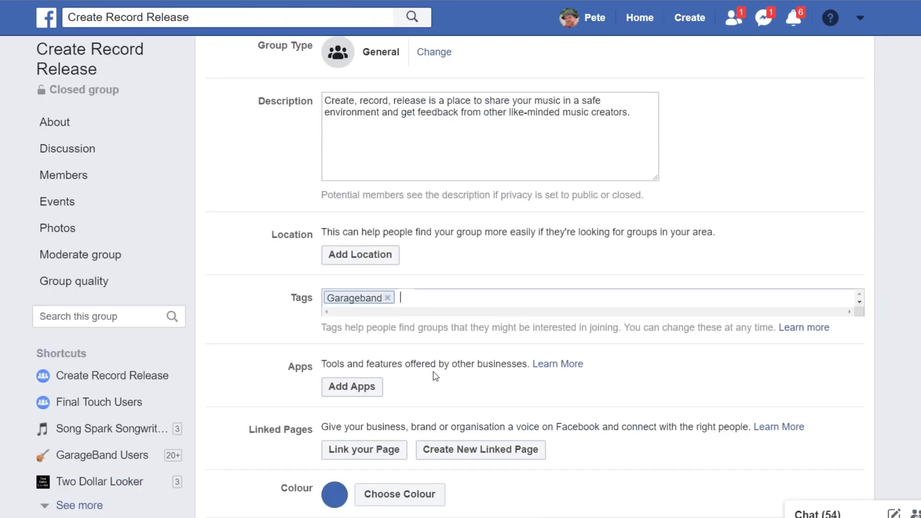
scroll(451, 355, "down", 1)
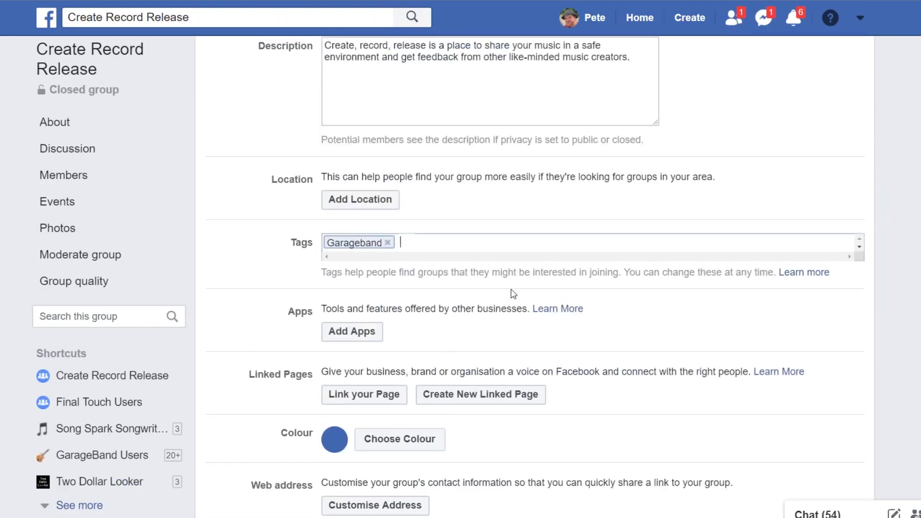
scroll(513, 291, "down", 1)
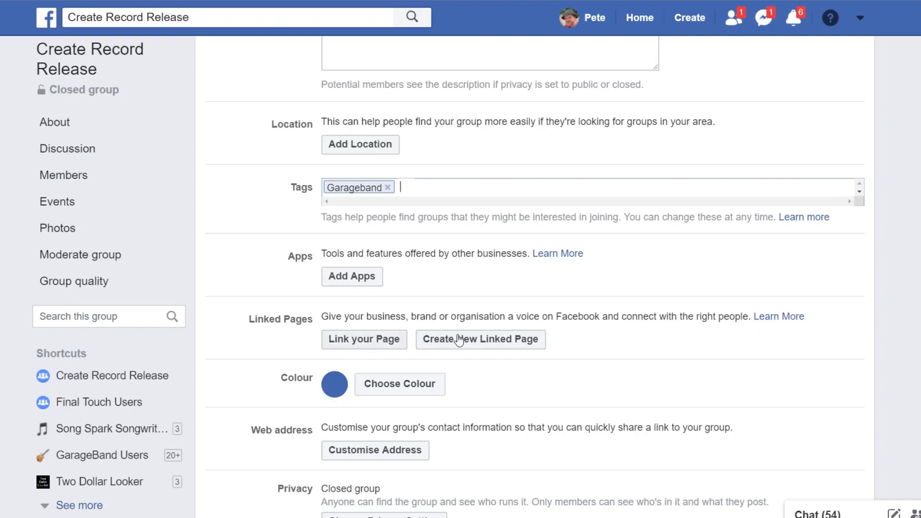
scroll(482, 402, "down", 1)
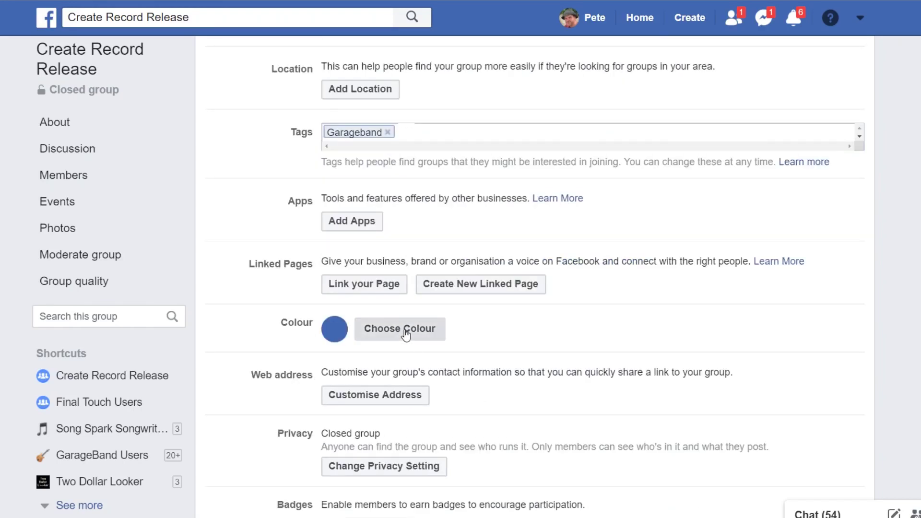
left_click(410, 331)
left_click(461, 236)
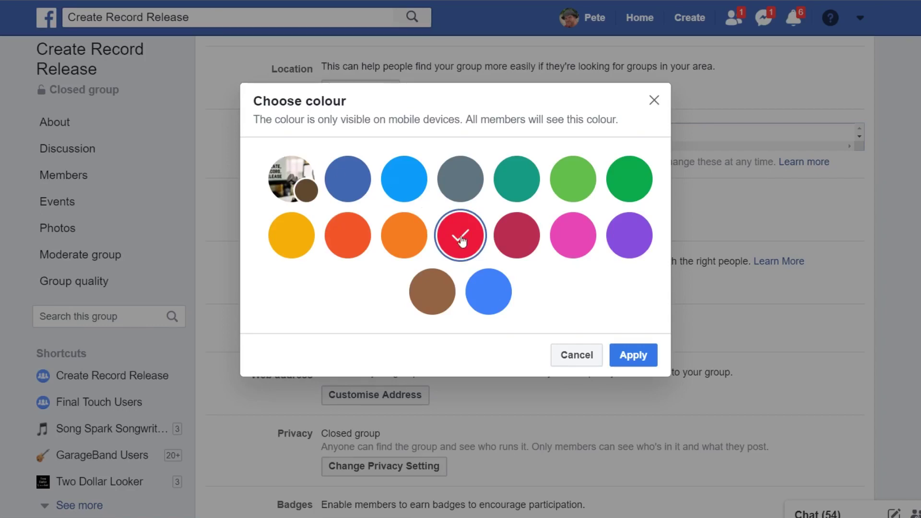
left_click(634, 355)
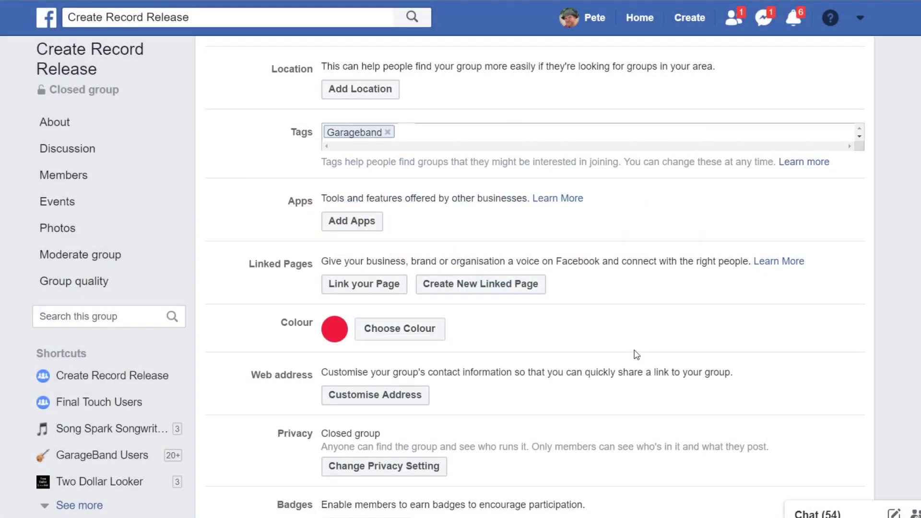
- Review the privacy, badges and sections settings, and restrict membership approval to only admins and moderators
scroll(552, 330, "down", 1)
scroll(552, 330, "down", 1)
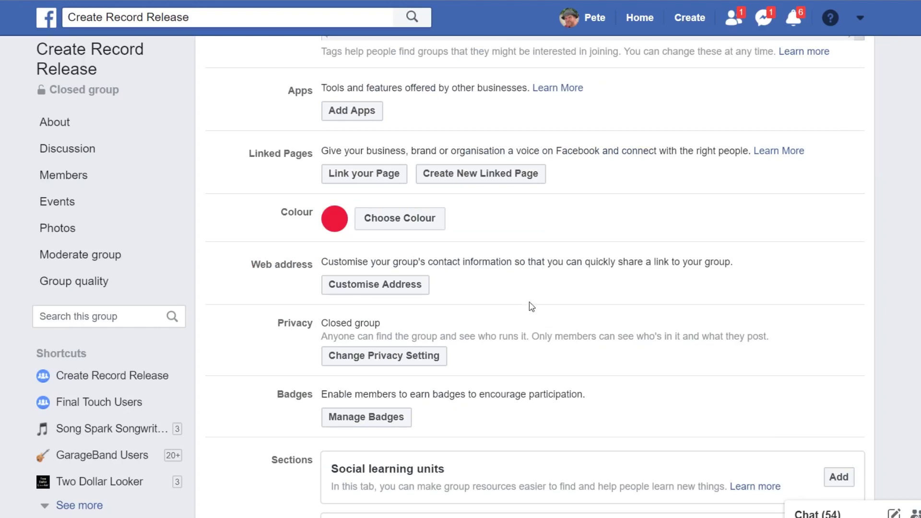
scroll(513, 307, "down", 1)
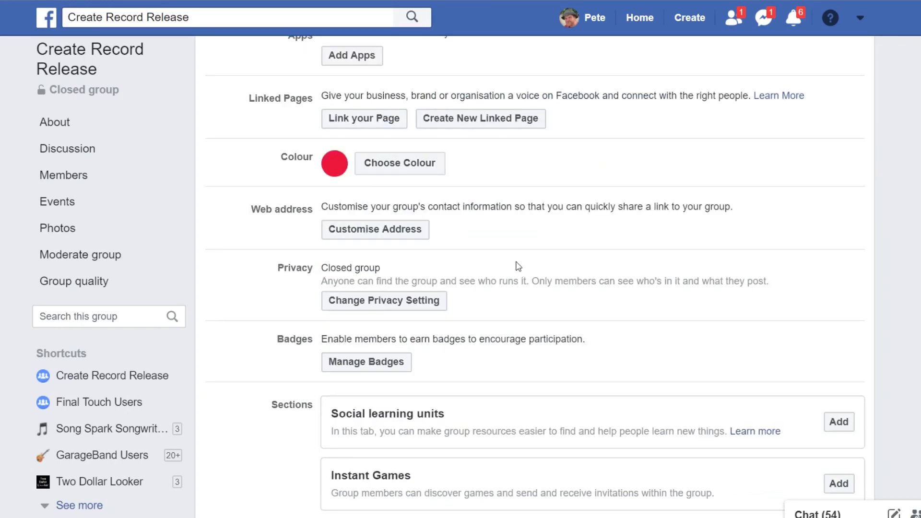
scroll(620, 230, "down", 1)
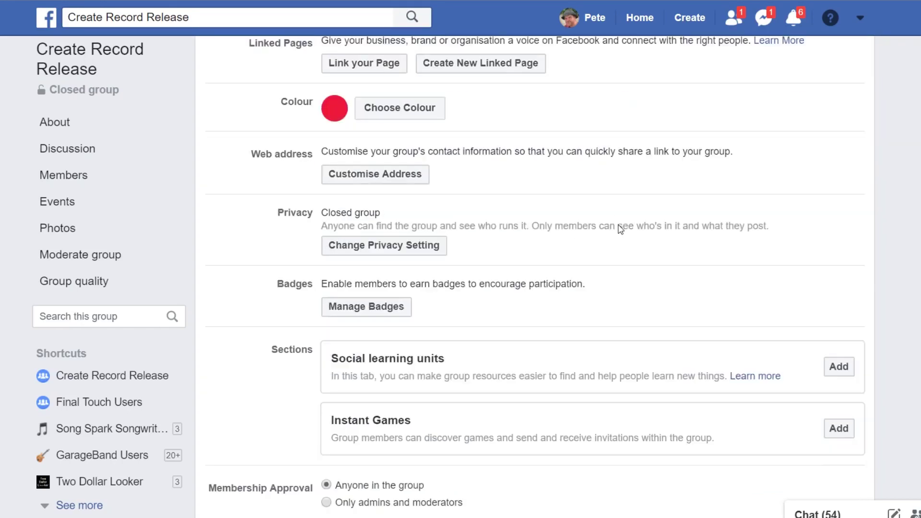
scroll(610, 229, "down", 6)
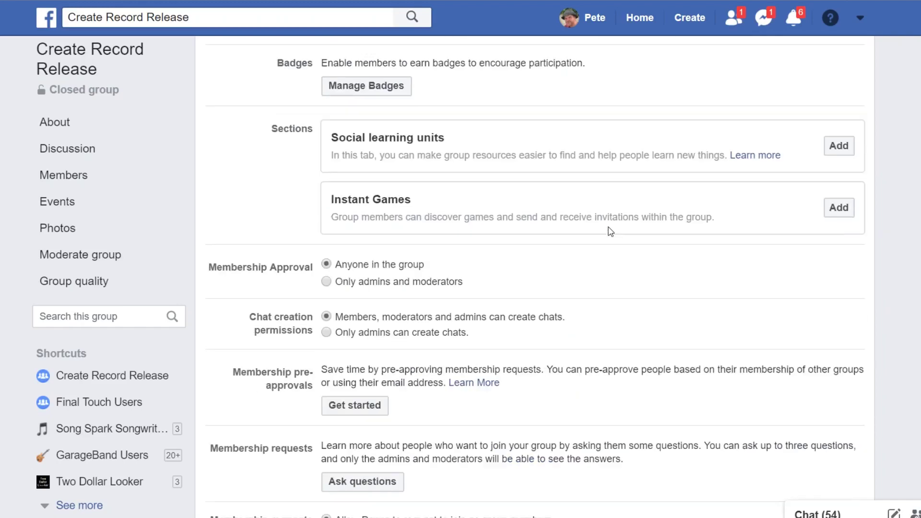
scroll(610, 232, "down", 1)
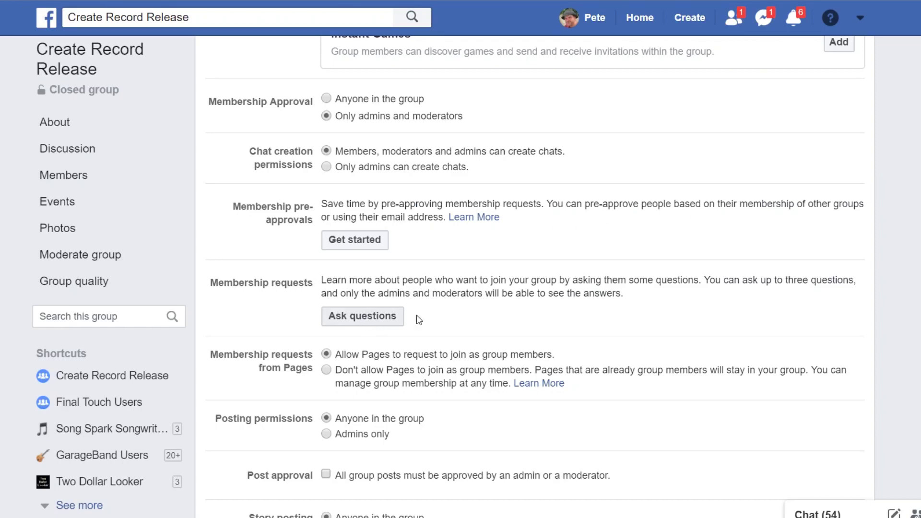
- Open the questions for membership requests and examine the options for adding questions and creating group rules
left_click(383, 317)
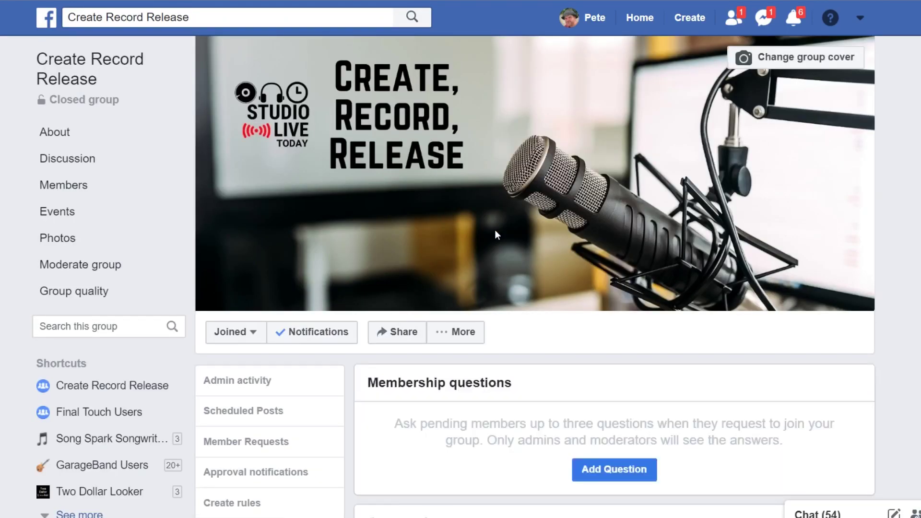
scroll(494, 229, "down", 3)
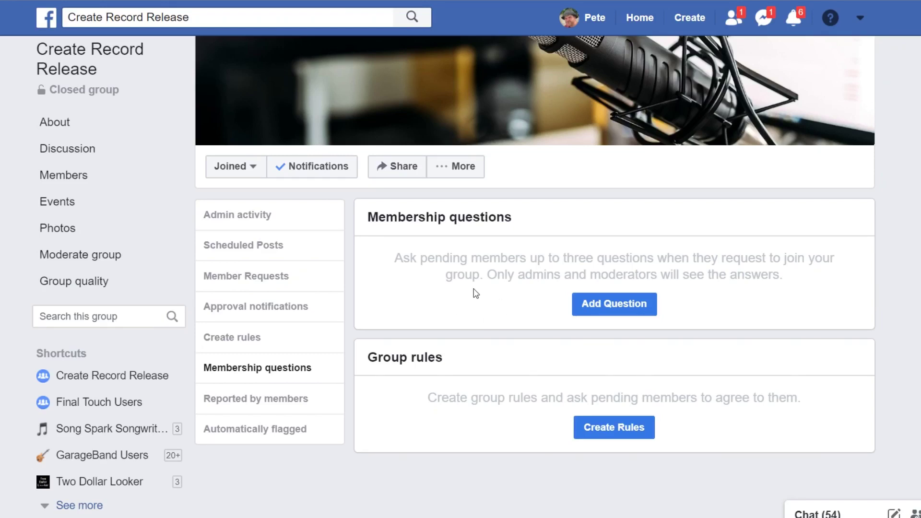
scroll(503, 277, "down", 2)
scroll(499, 278, "up", 1)
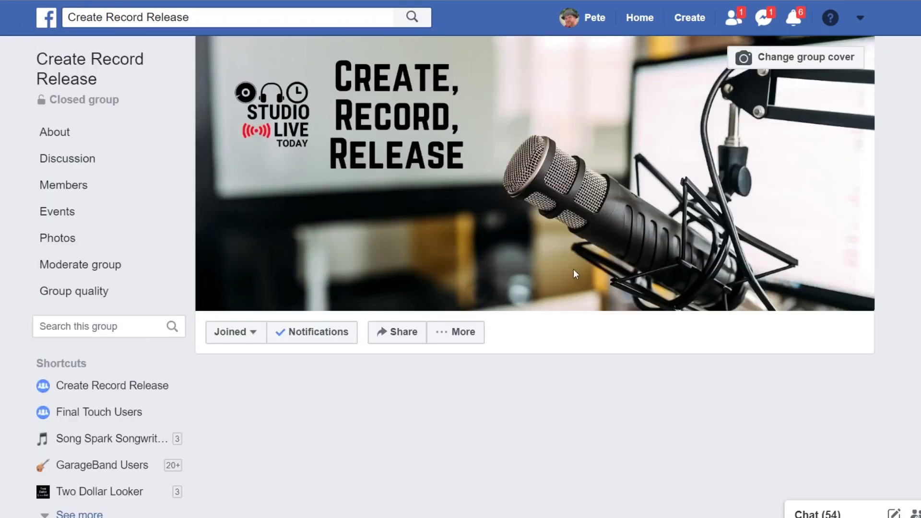
- Disallow Pages from joining as group members, try out post approval, and limit story posting to admins only with story approval required
scroll(498, 275, "down", 2)
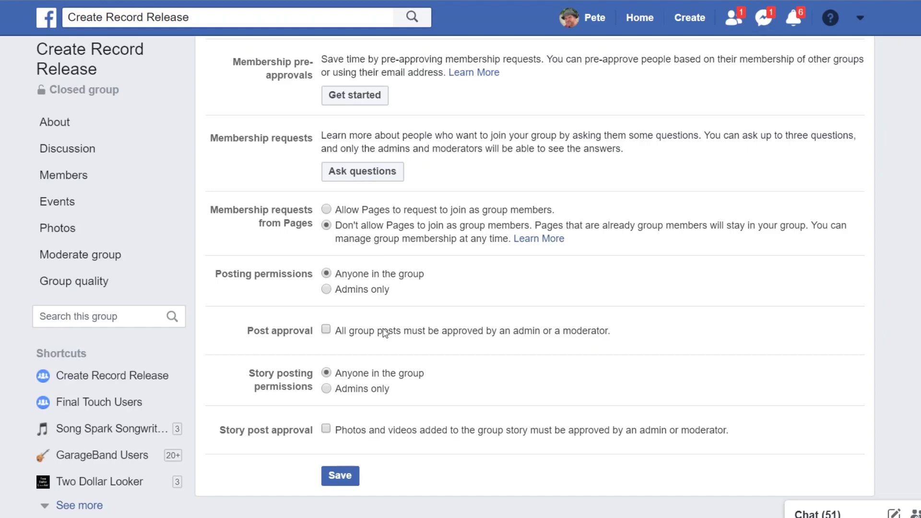
left_click(327, 330)
- Re-enter the group description "Create, record, release is a place to share your music in a safe environment and get feedback from other like-minded music creators."
scroll(592, 341, "up", 10)
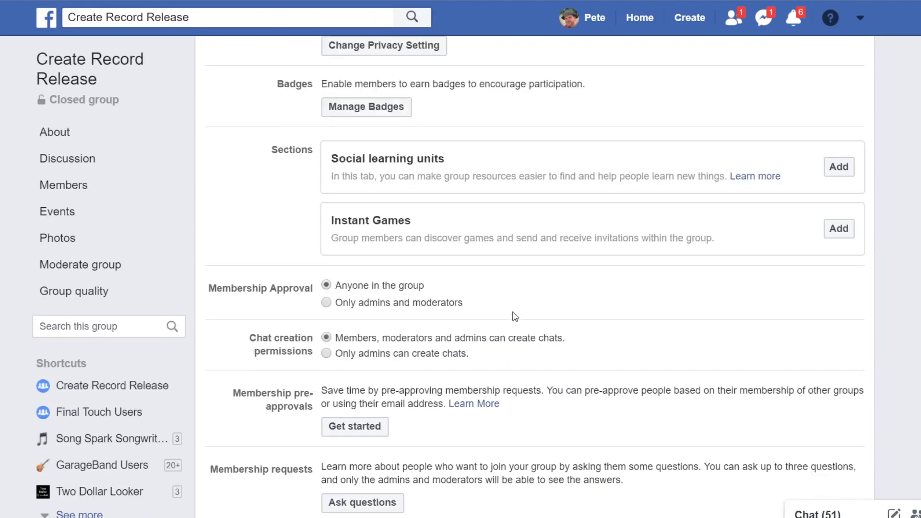
scroll(515, 317, "up", 10)
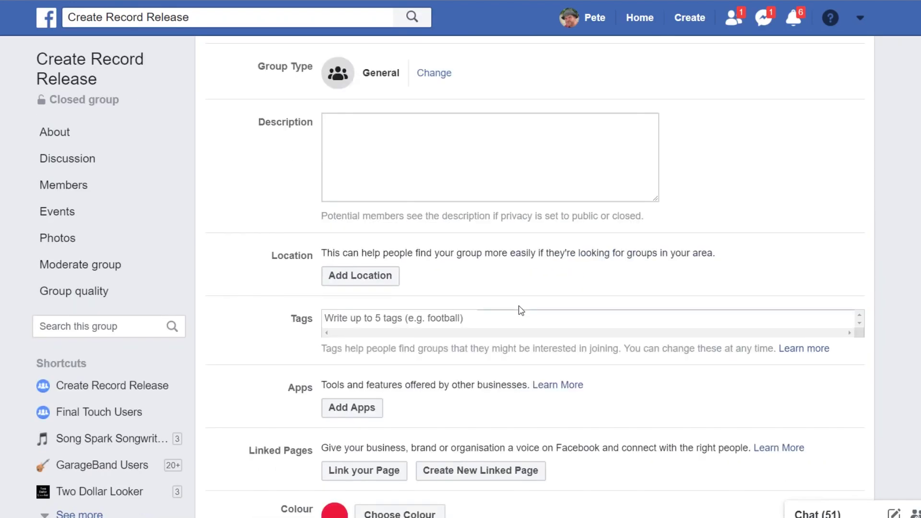
scroll(522, 310, "up", 2)
scroll(522, 308, "down", 1)
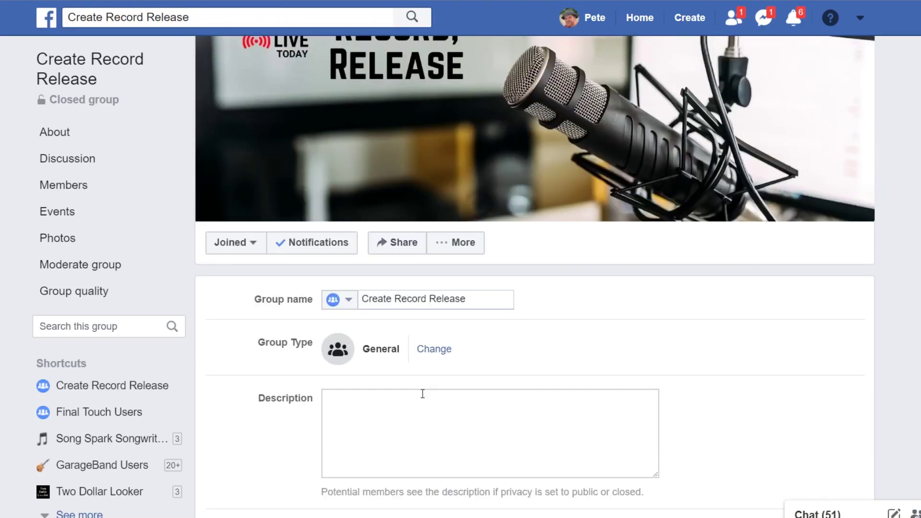
left_click(413, 406)
type("Create, record, release is a place to share your music in a safe environment and get feedback from other like-minded music creators.")
- Save the edited group settings and return to the start of the settings page
scroll(578, 282, "down", 3)
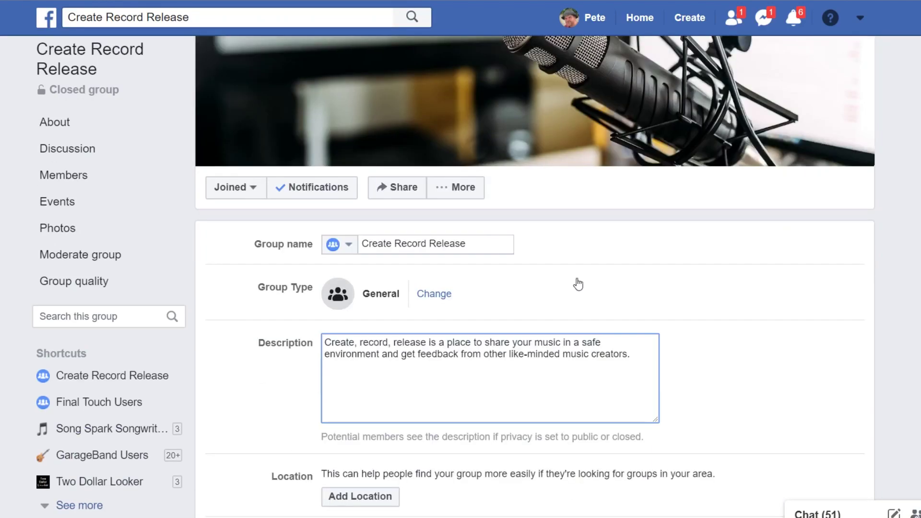
scroll(578, 282, "down", 2)
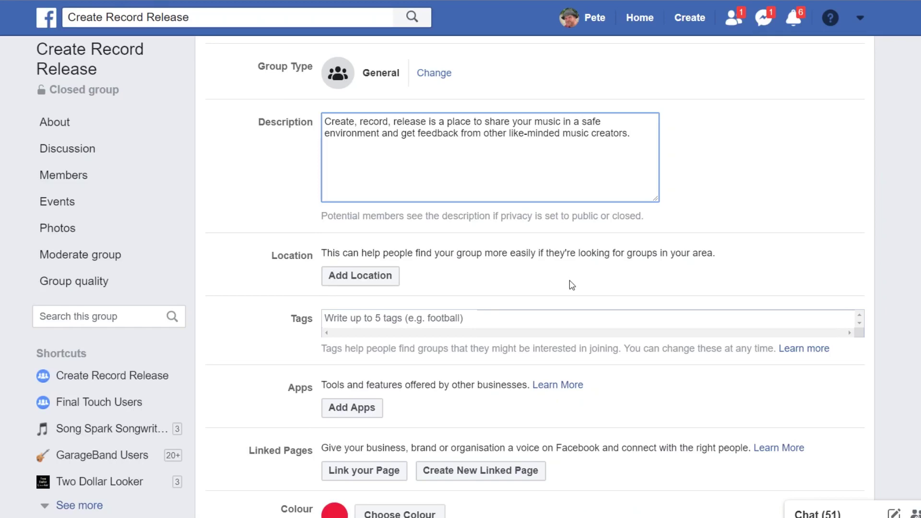
scroll(576, 285, "down", 6)
scroll(572, 284, "down", 10)
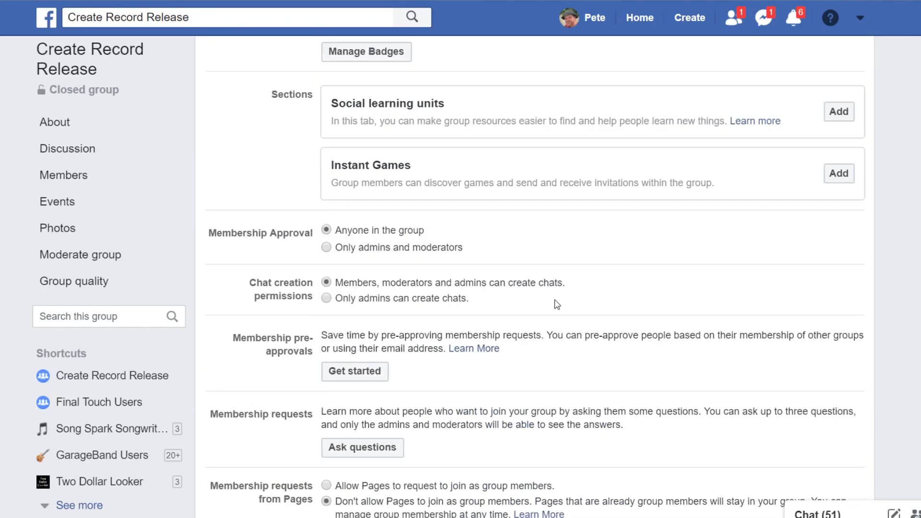
left_click(338, 476)
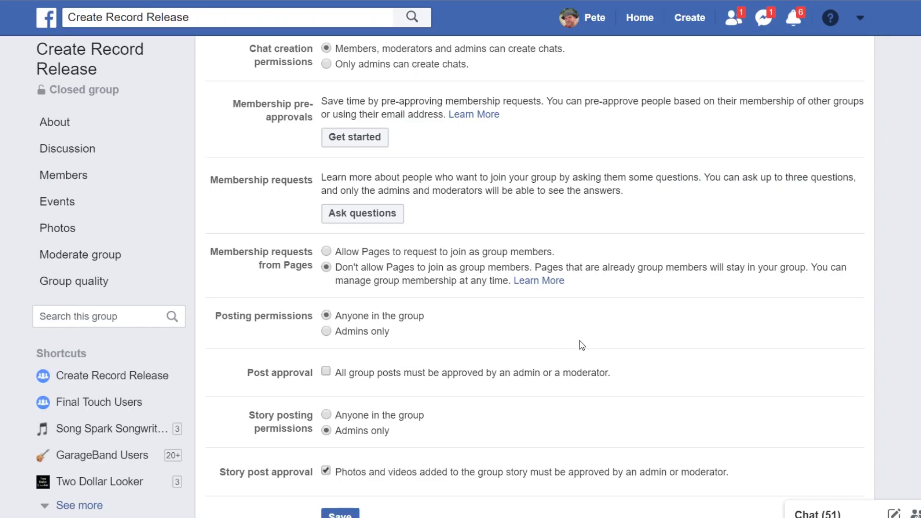
scroll(582, 312, "up", 20)
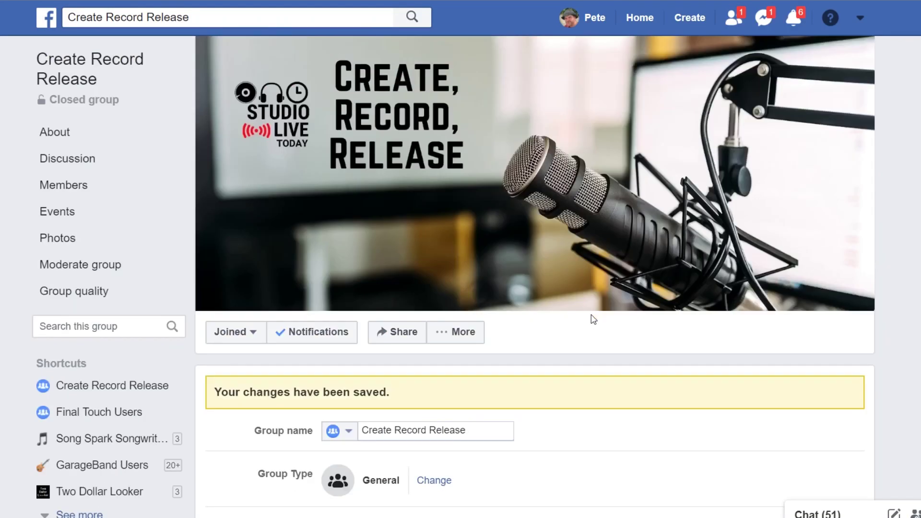